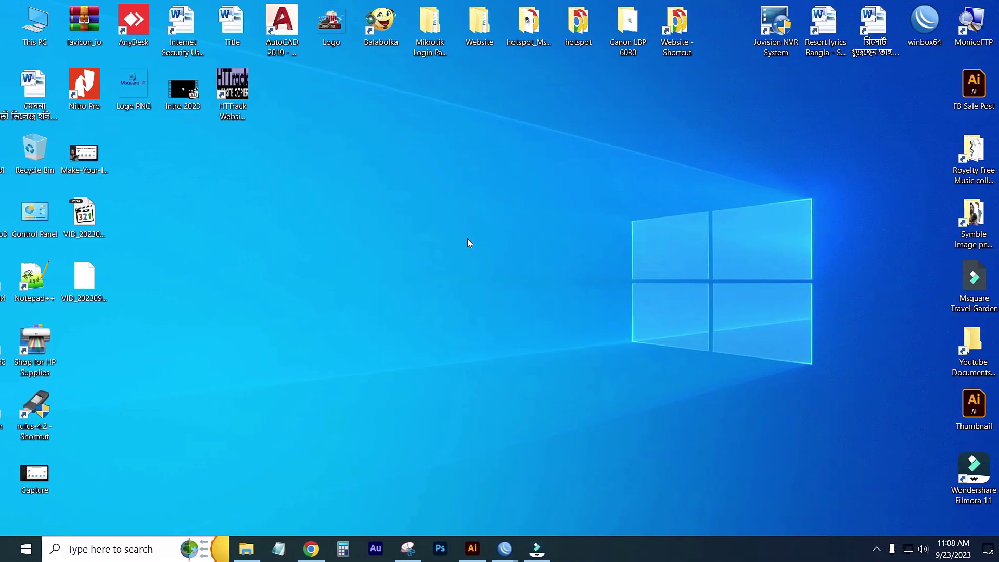
Launch WinBox, connect to the Monico_Limited_Head_Office router maximized, and show the IP submenu
double_click(914, 23)
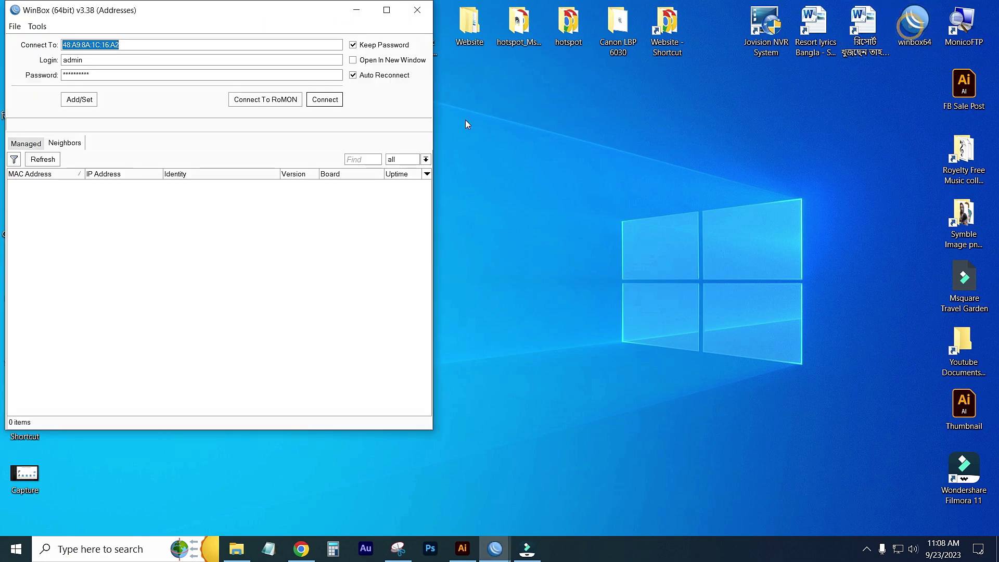
left_click(58, 185)
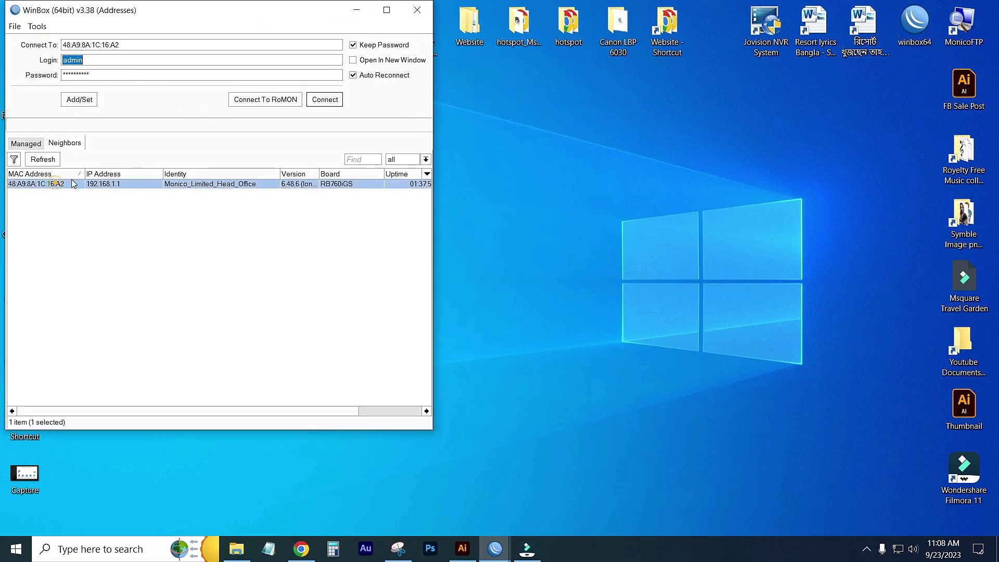
left_click(325, 99)
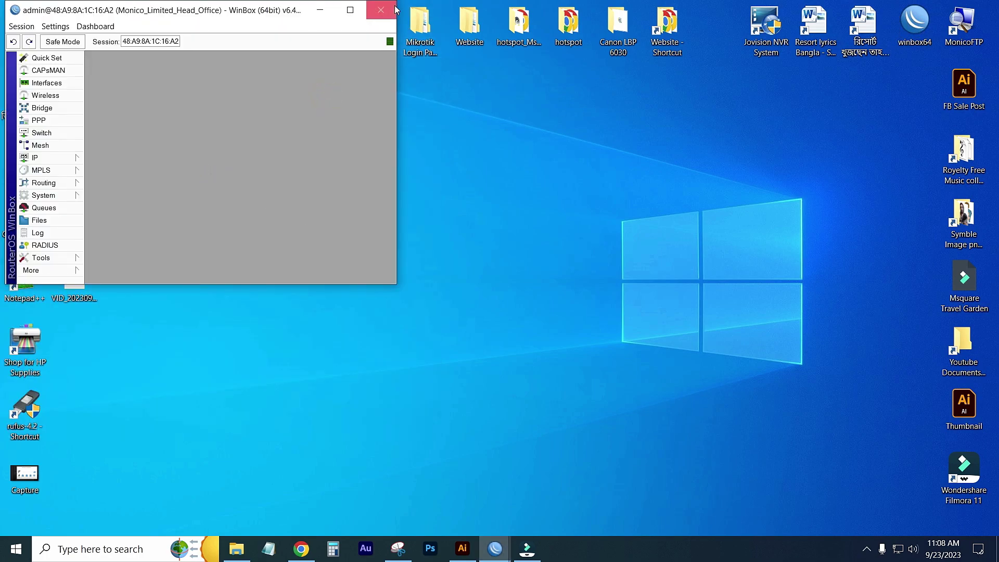
left_click(350, 10)
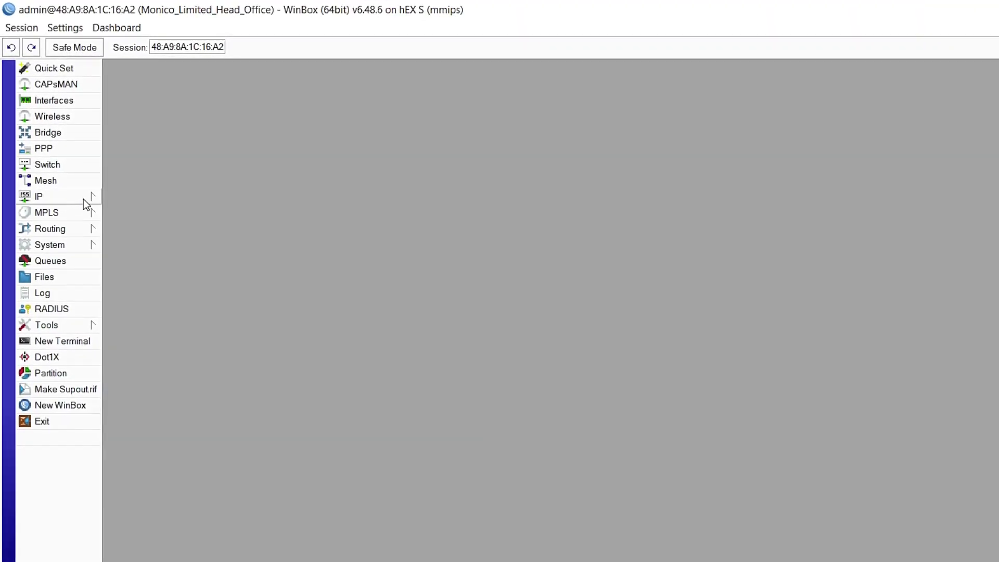
left_click(91, 197)
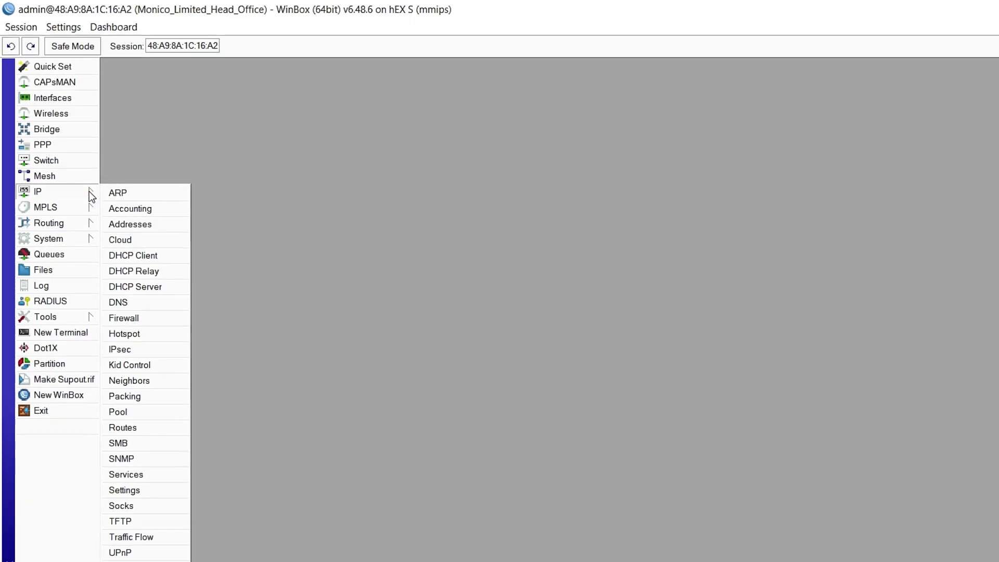
Create a new forward-chain filter rule matching protocol 6 (tcp) and destination port 53
left_click(133, 314)
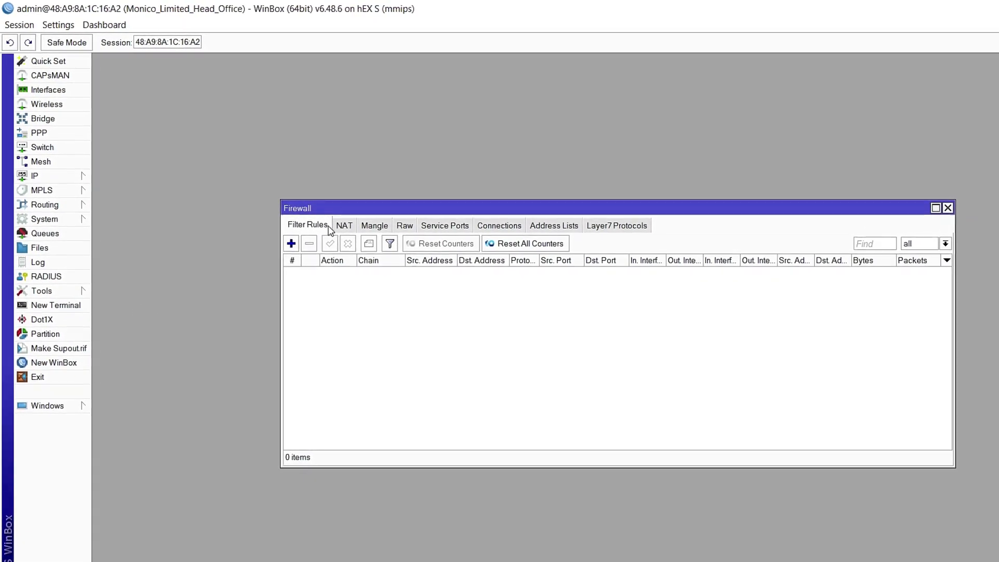
left_click(285, 238)
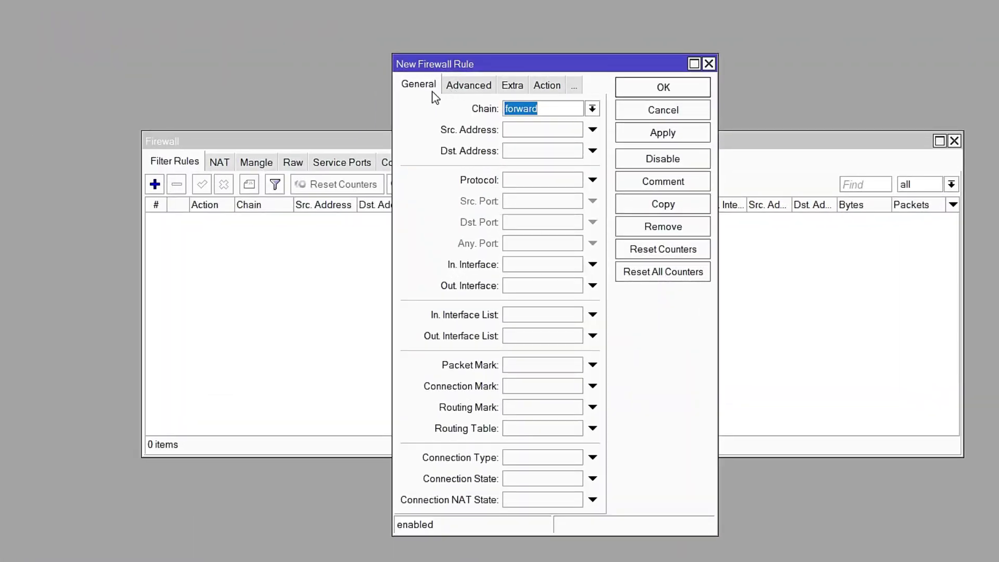
left_click(545, 114)
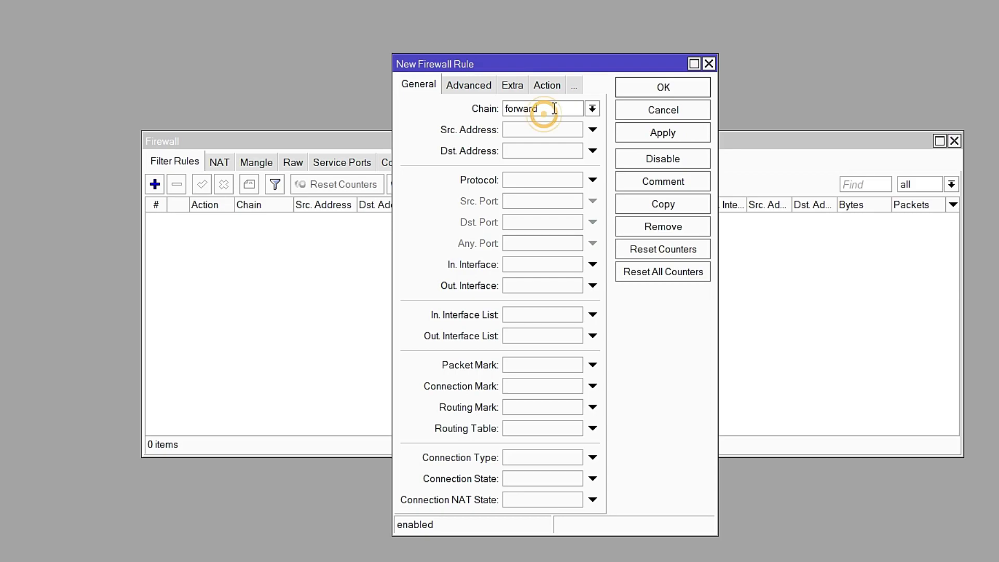
double_click(545, 109)
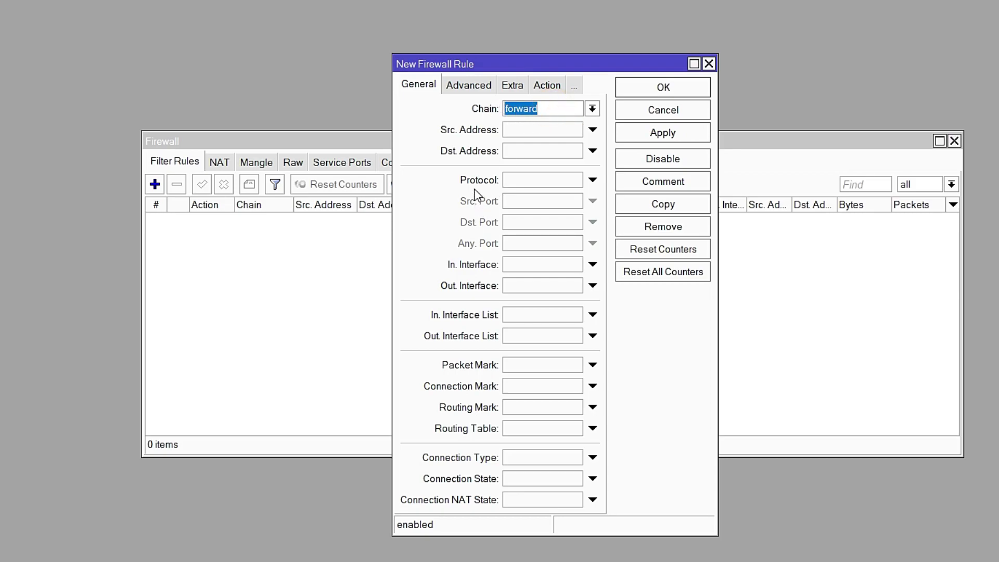
left_click(509, 180)
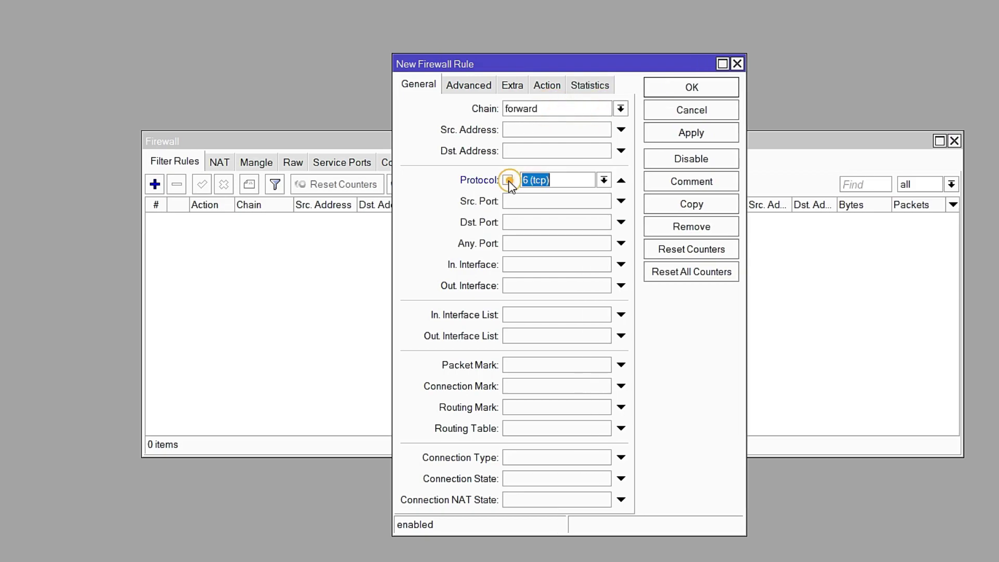
left_click(550, 180)
left_click_drag(550, 180, 517, 189)
left_click(520, 224)
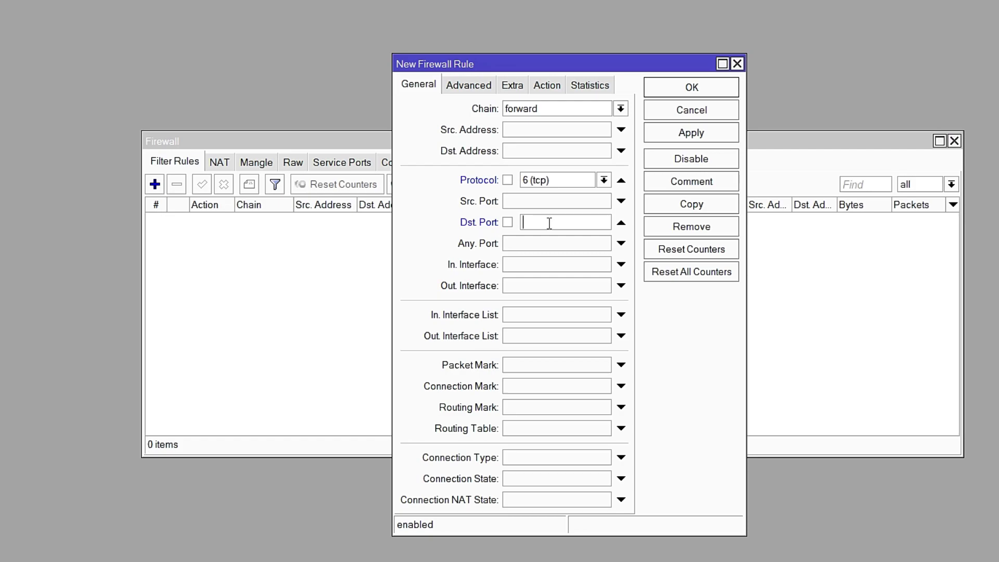
type("53")
double_click(533, 222)
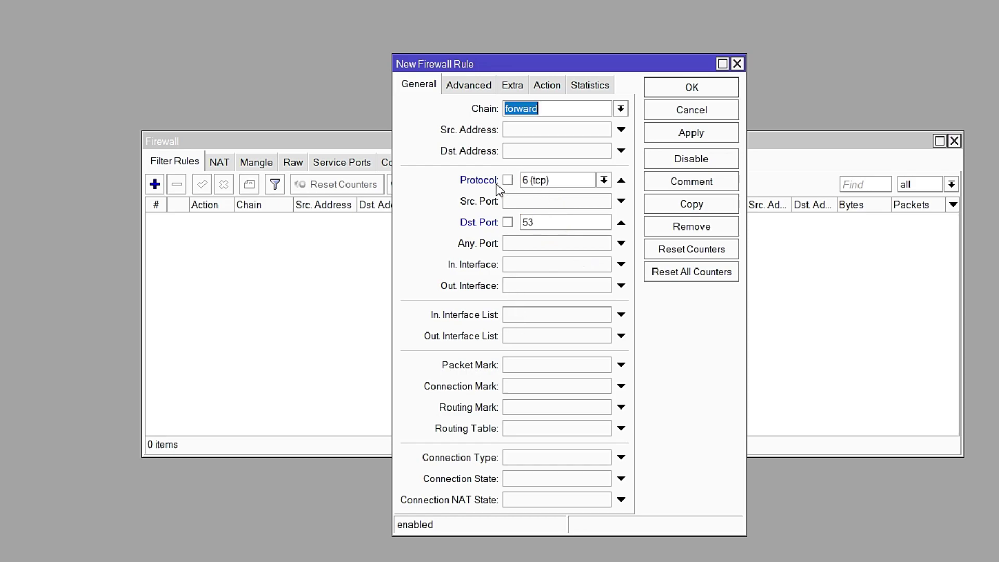
Set the TCP port 53 rule's action to fasttrack connection and apply it
left_click(469, 84)
left_click(512, 84)
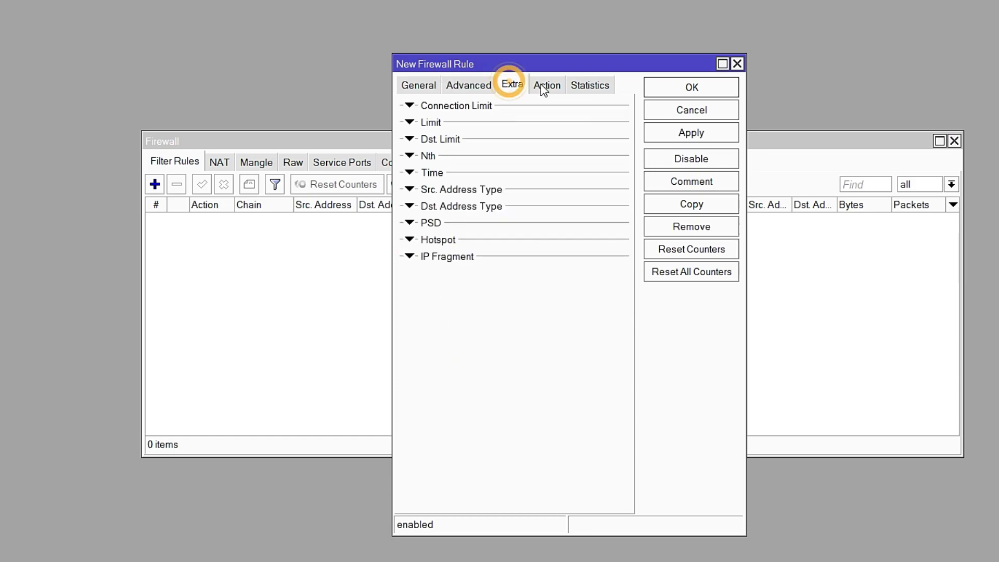
left_click(545, 85)
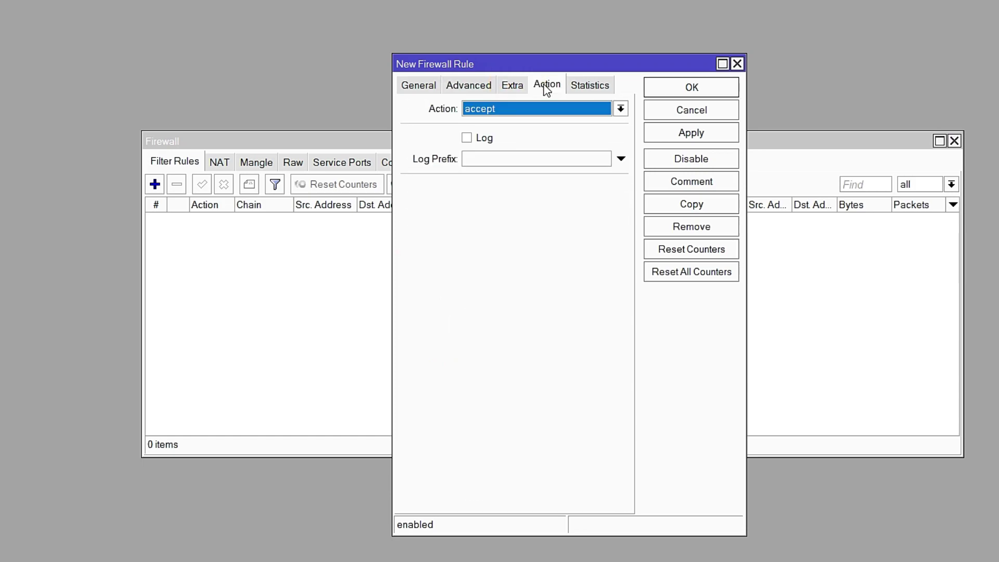
left_click(619, 110)
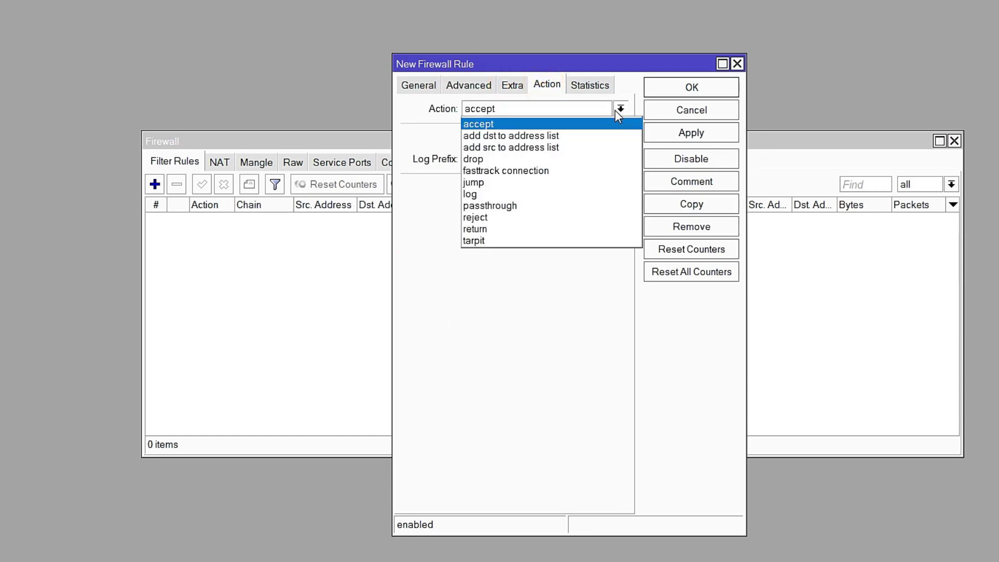
left_click(514, 171)
left_click(690, 133)
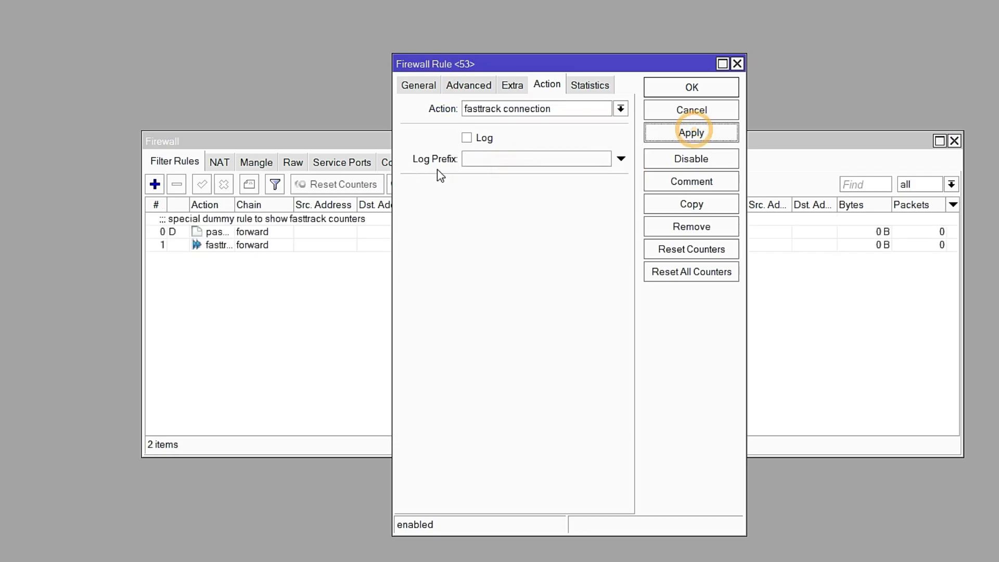
Comment the rule 'DNS Fasttrack by me', apply, and close the rule editor
left_click(690, 183)
type("D")
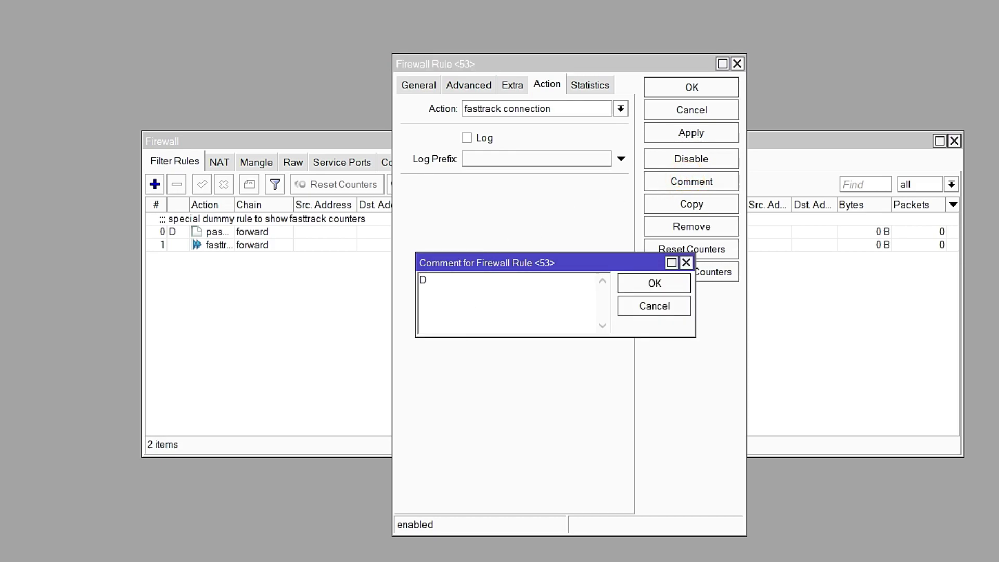
type("NS Fas")
type("ttrack")
type(" by me")
left_click(654, 284)
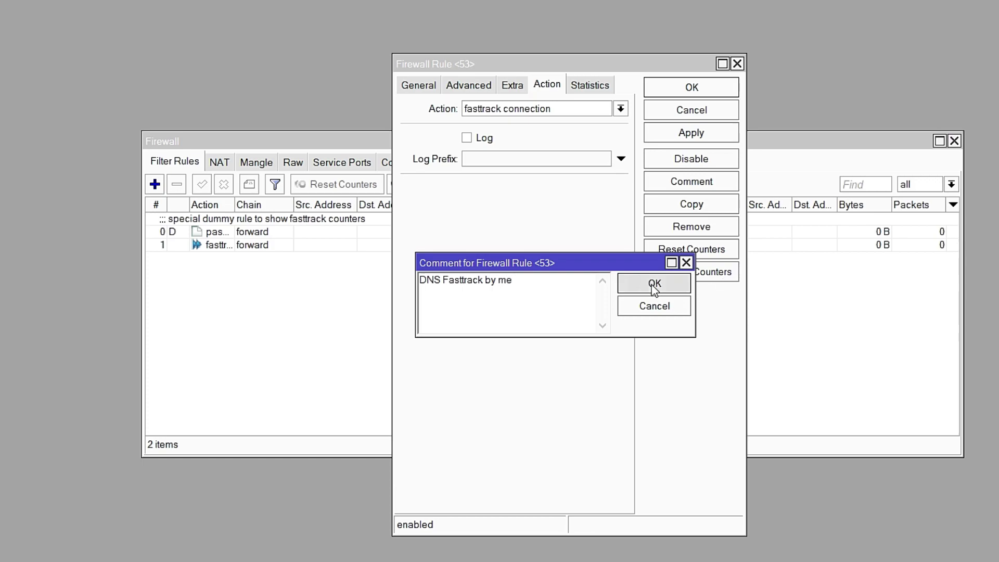
left_click(697, 134)
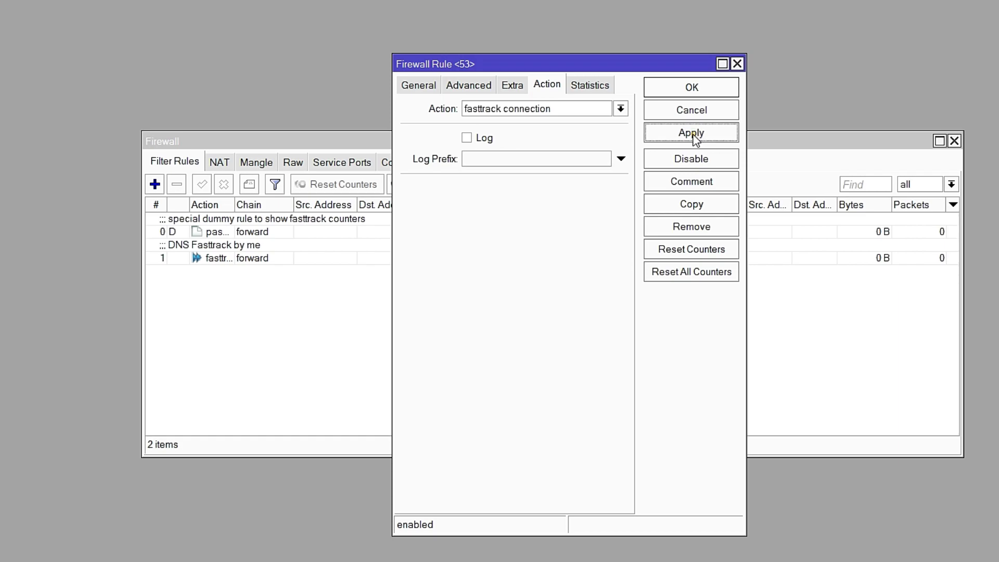
left_click(687, 88)
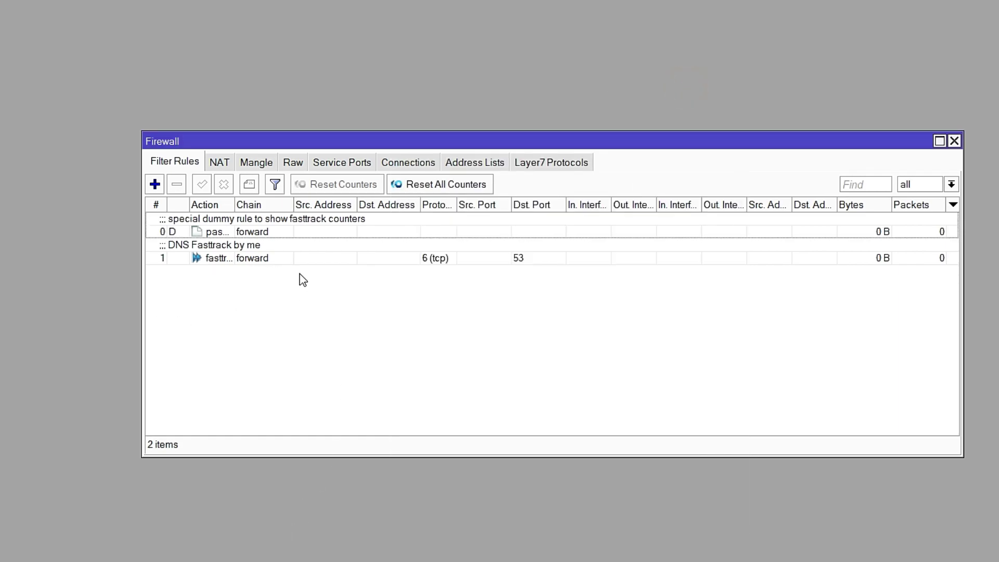
Add a second forward-chain rule matching protocol udp and destination port 53
left_click(154, 184)
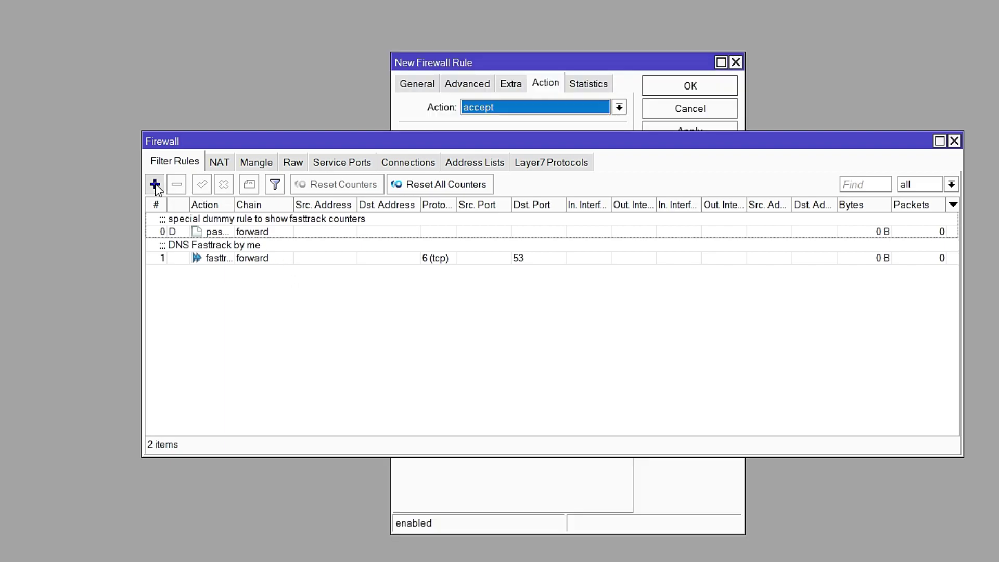
left_click(421, 85)
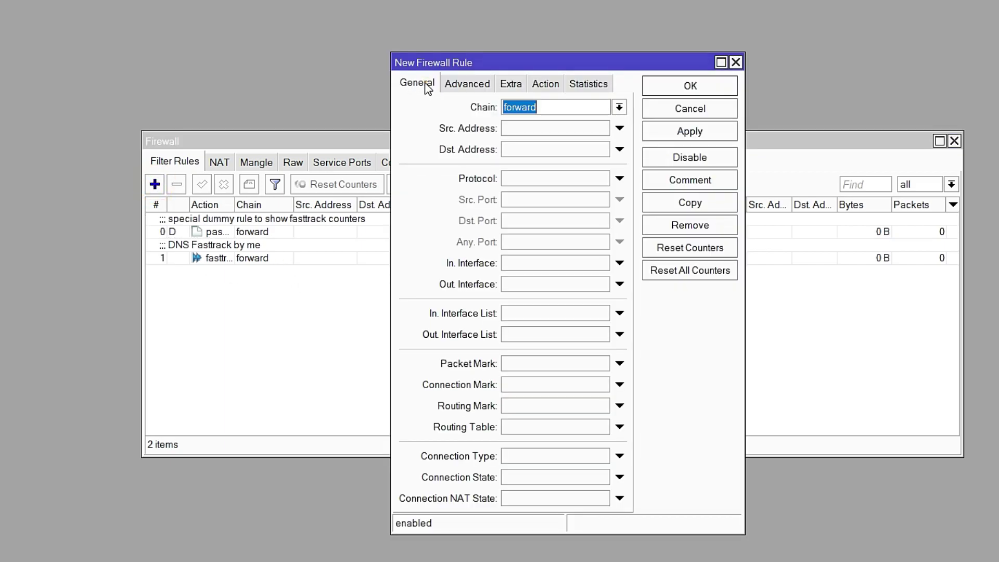
left_click(519, 179)
left_click(602, 179)
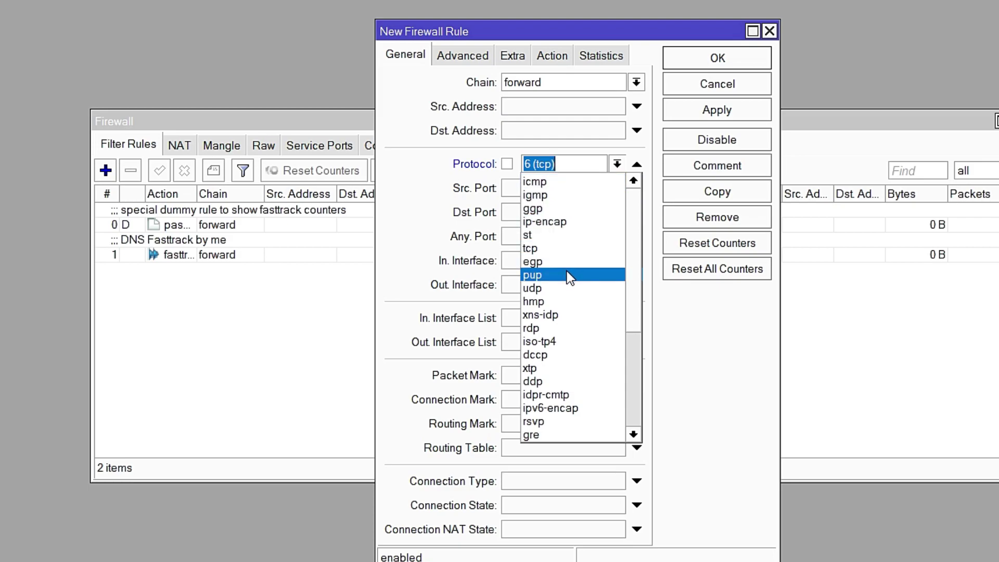
left_click(553, 289)
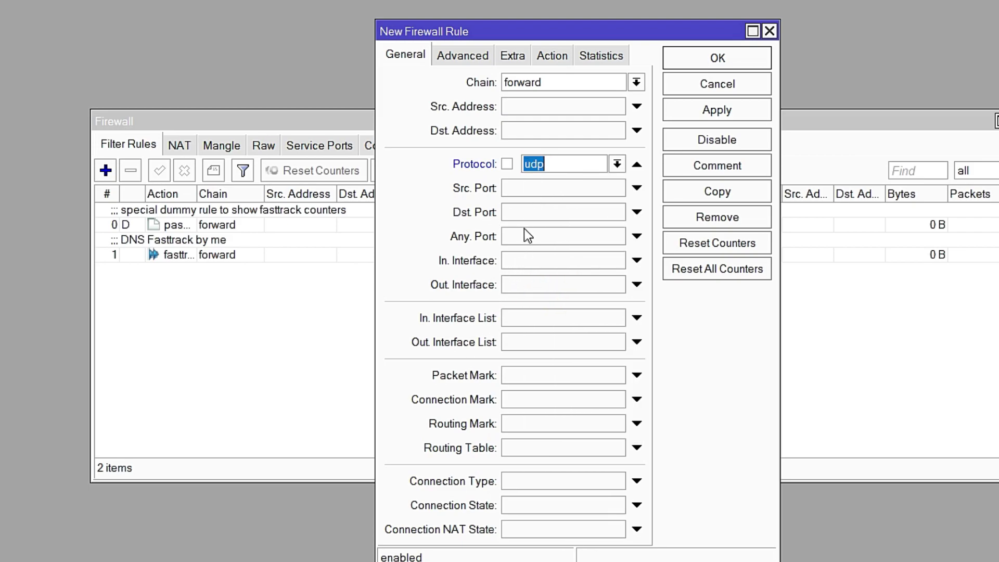
left_click(515, 211)
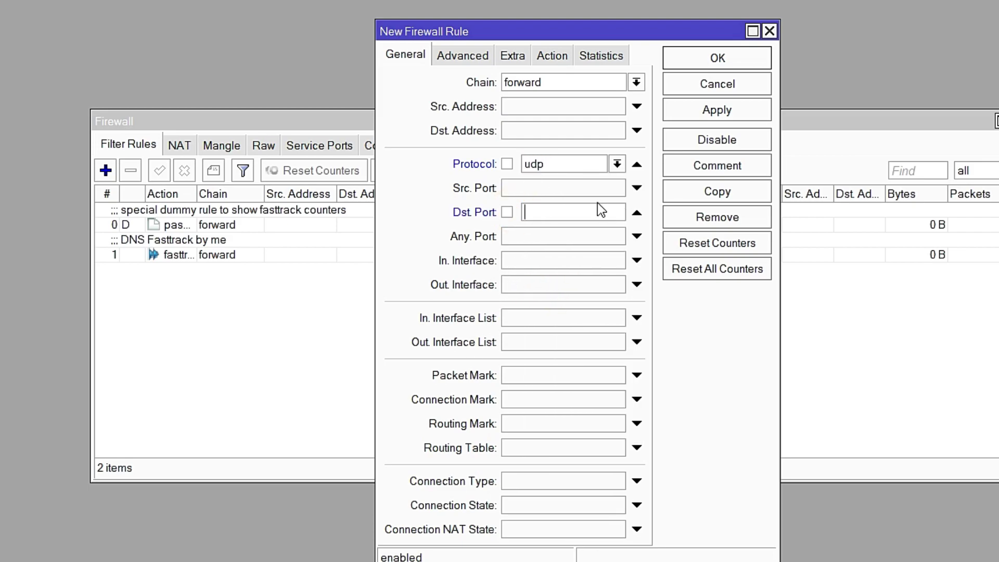
type("53")
Set the UDP port 53 rule's action to fasttrack connection and apply it
left_click(555, 55)
left_click(637, 82)
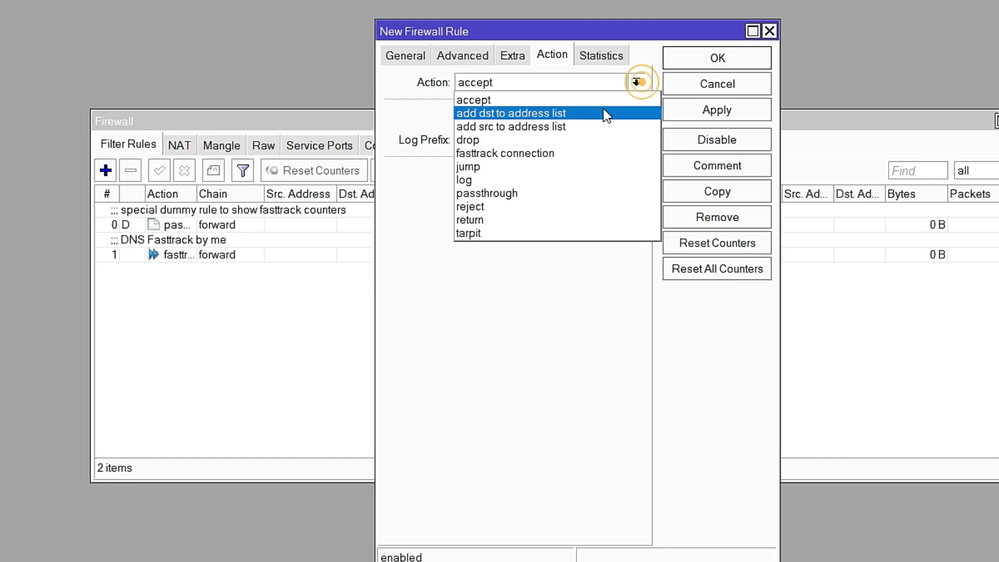
left_click(518, 153)
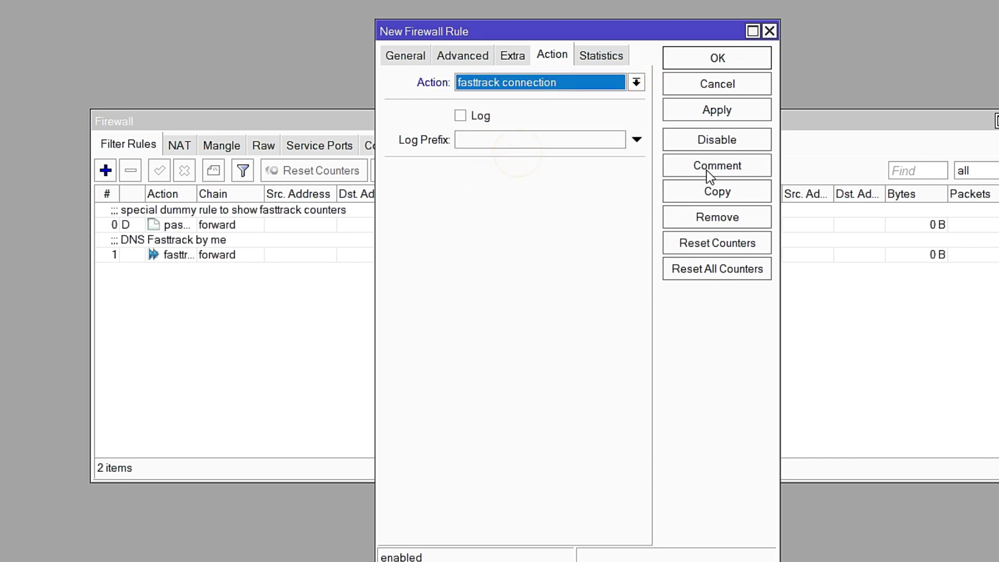
left_click(716, 110)
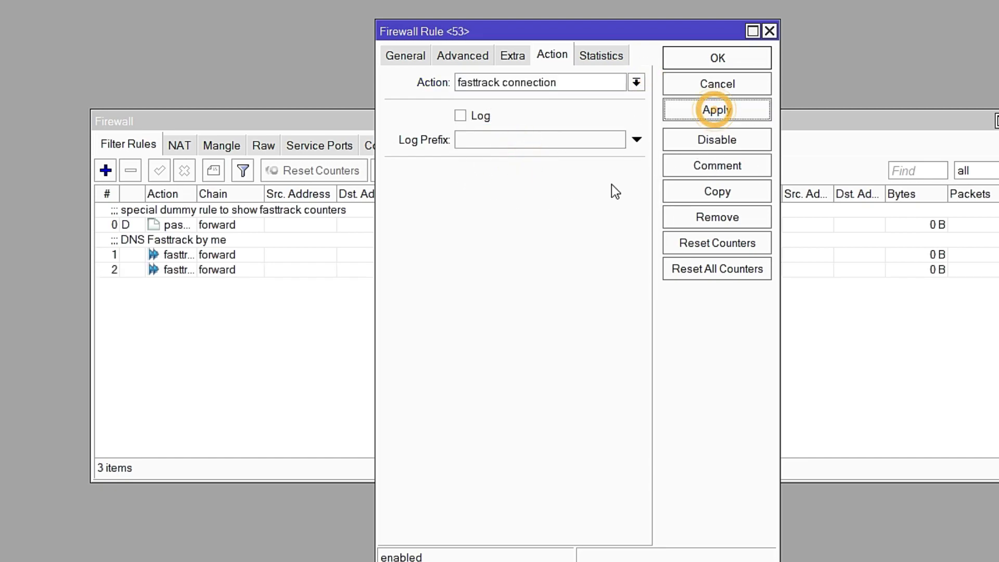
Comment the rule 'DNS Udp fasttrack by me', apply, and close the editor
left_click(721, 167)
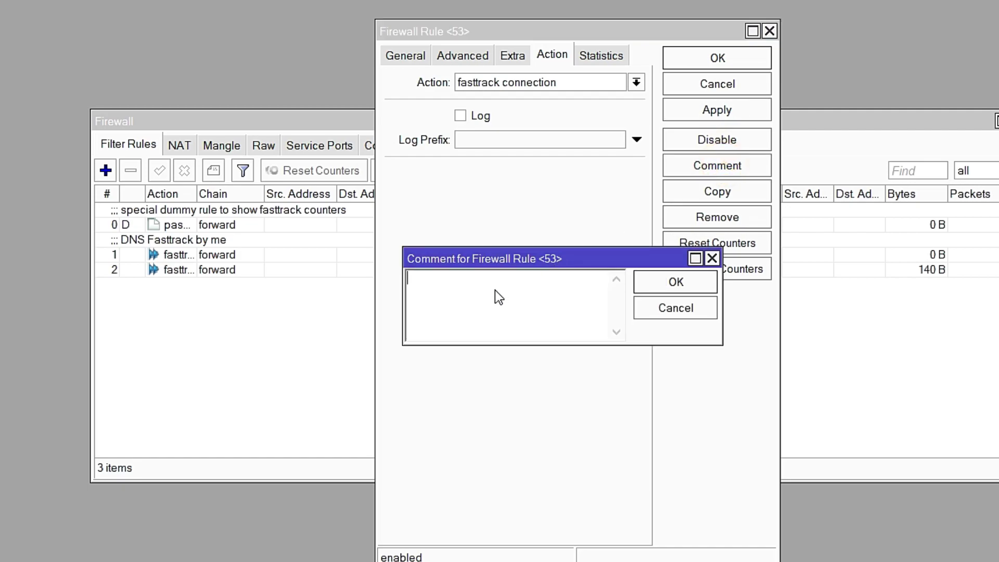
type("DNS ")
type("U")
type("dp")
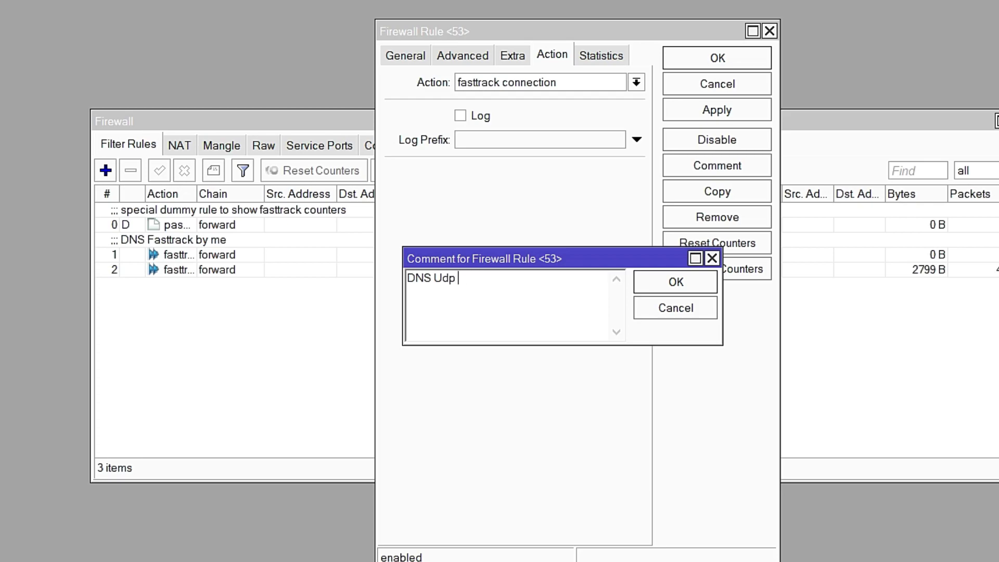
type(" fasttr")
type("ack by me")
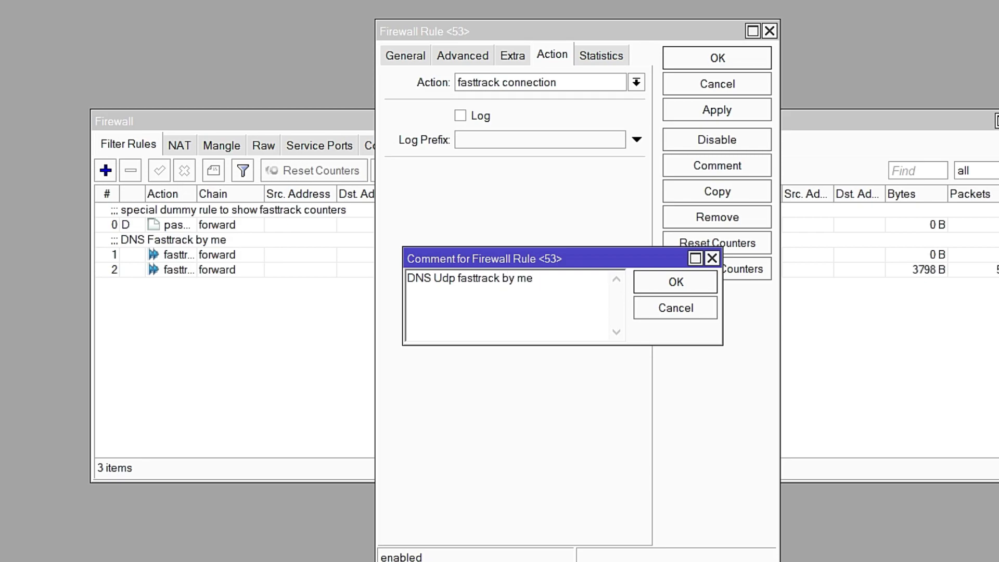
left_click(682, 282)
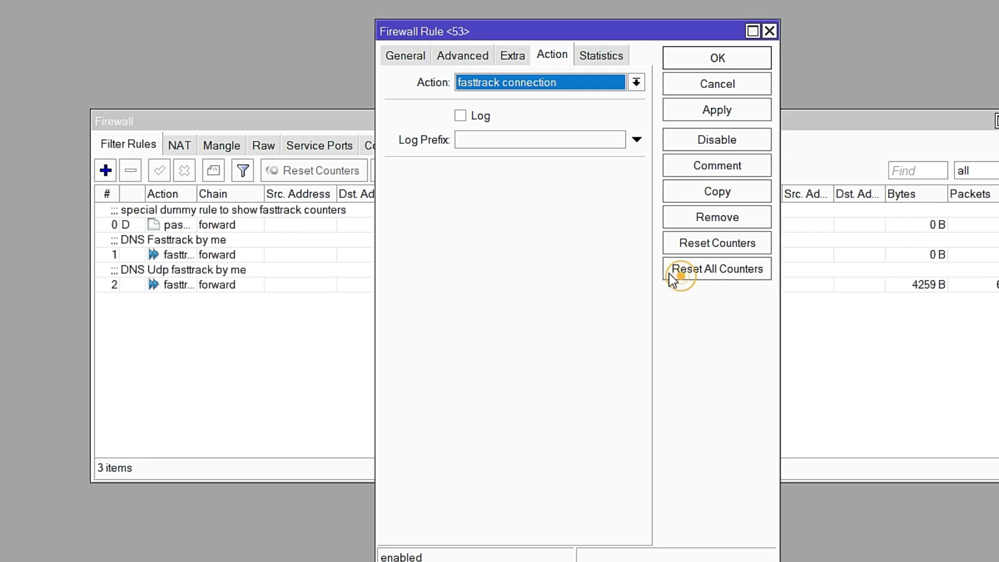
left_click(717, 110)
left_click(718, 60)
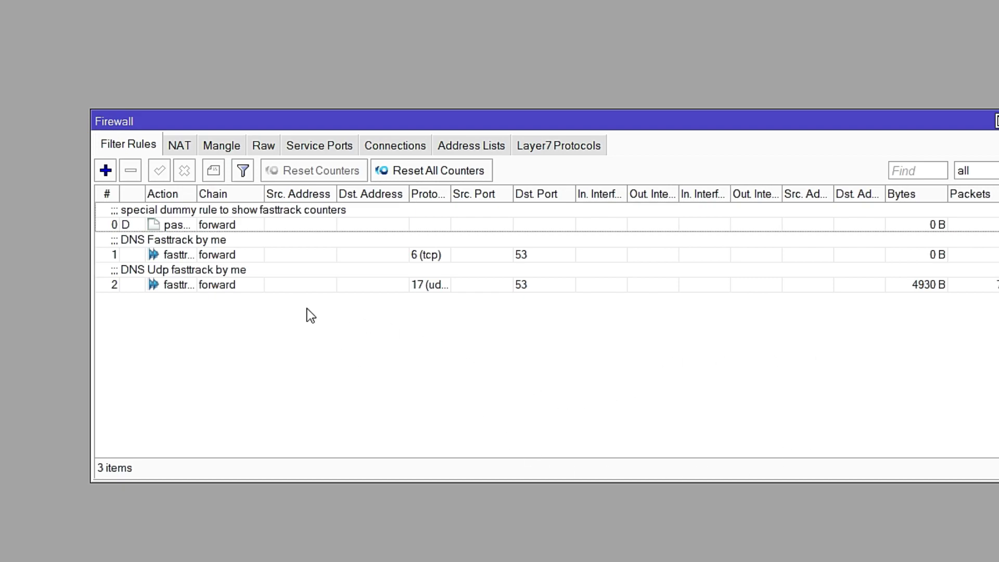
Review both DNS fasttrack rules in the moved Firewall window, then open the System menu
left_click(221, 285)
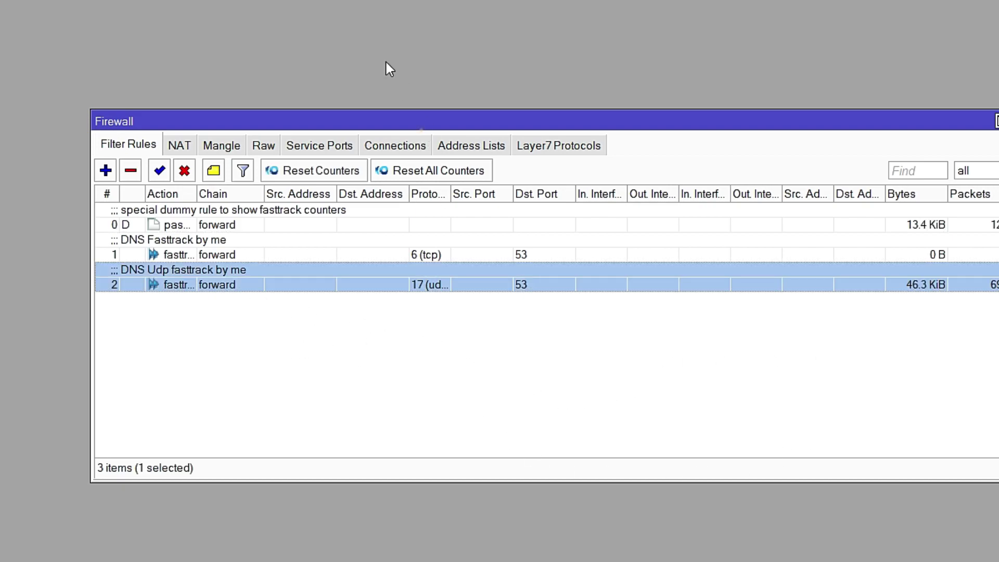
left_click_drag(328, 122, 233, 36)
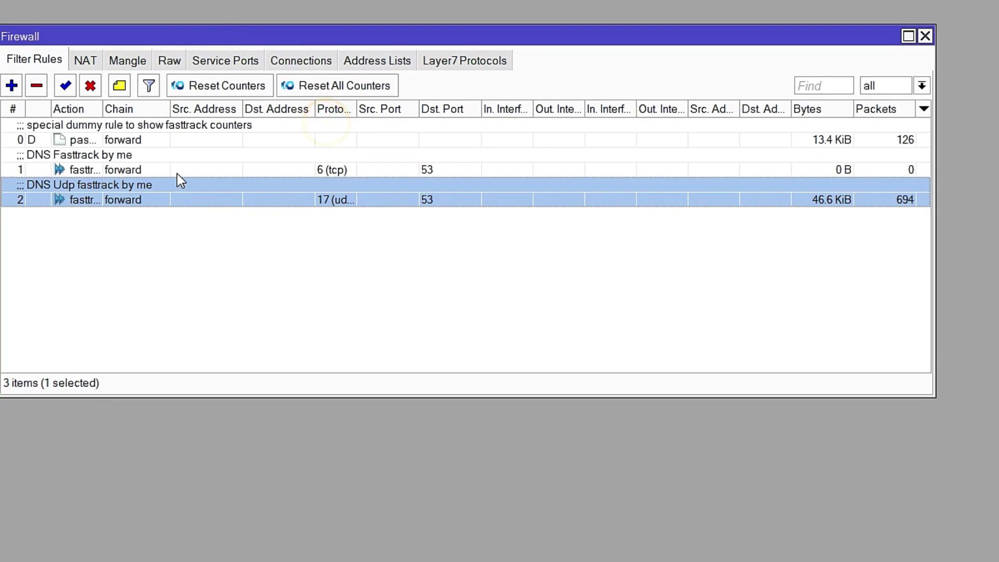
left_click(146, 261)
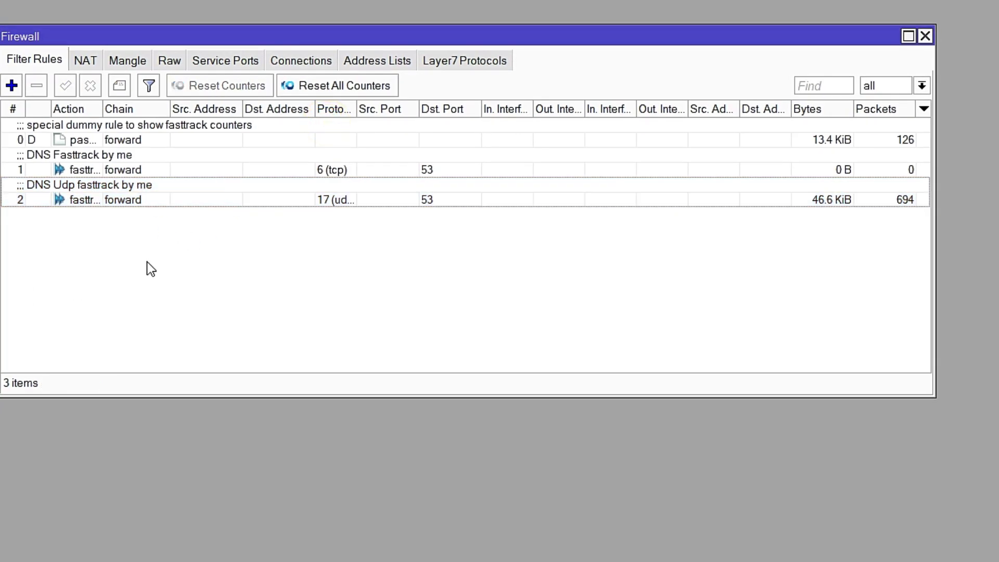
left_click(59, 172)
left_click(89, 193)
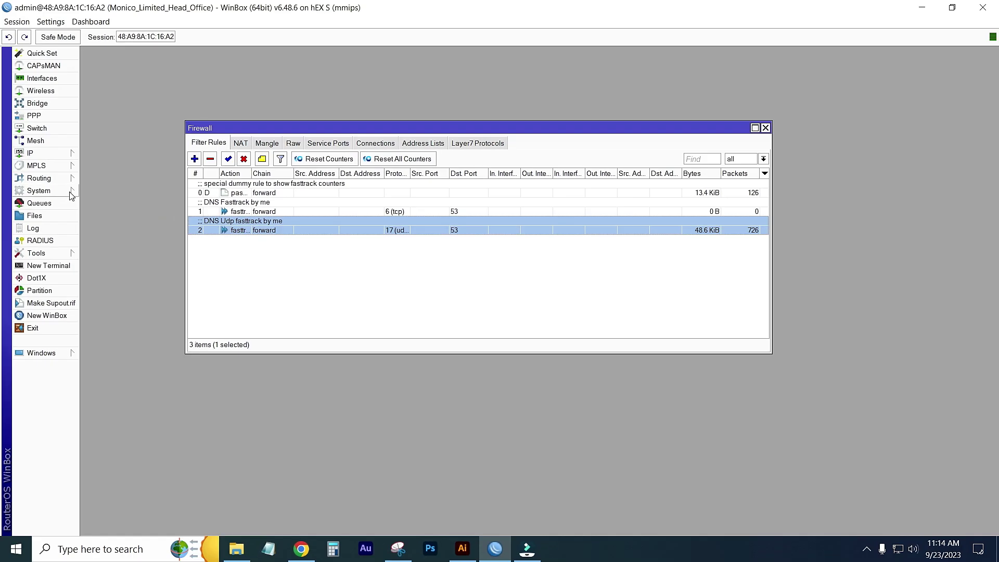
left_click(67, 192)
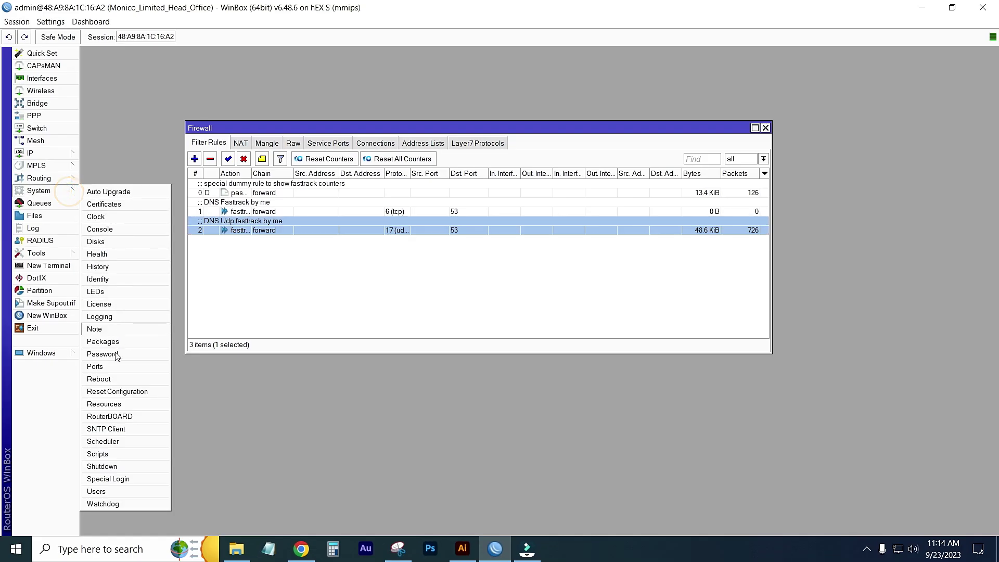
Reboot the router via System > Reboot, confirming with Yes
left_click(119, 380)
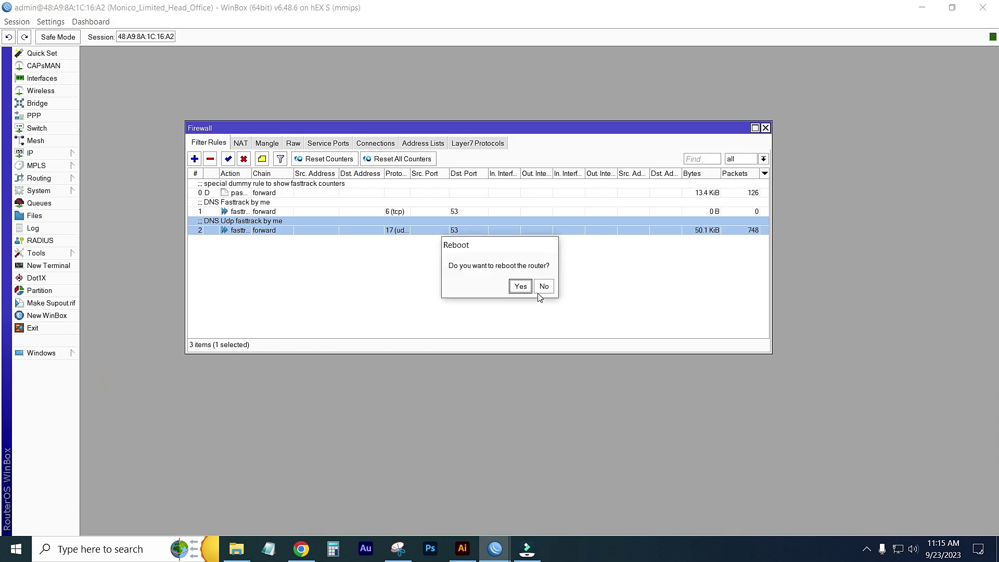
left_click(521, 287)
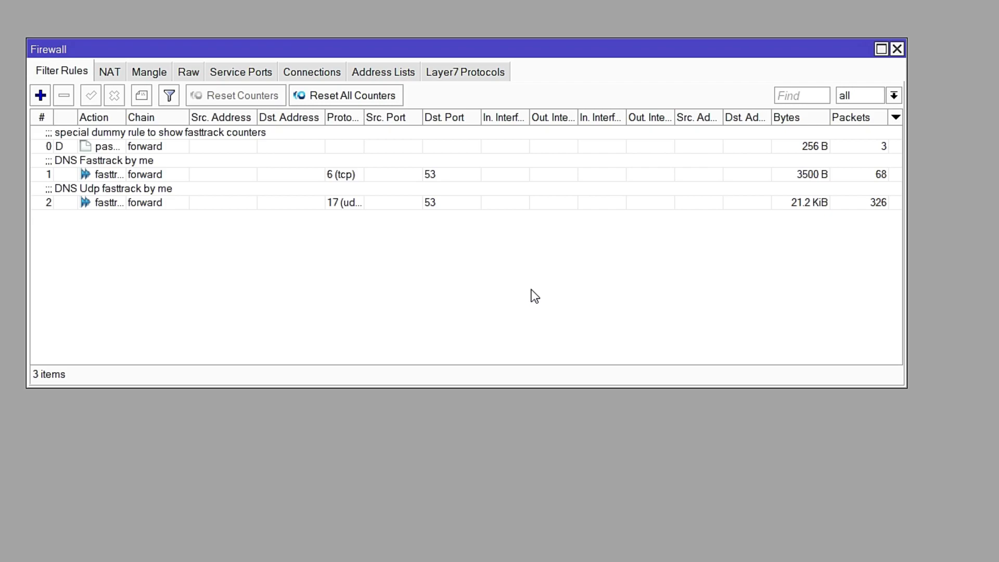
Check both DNS rules' counters after reboot, close Firewall and WinBox, then open Capture.PNG
left_click(895, 166)
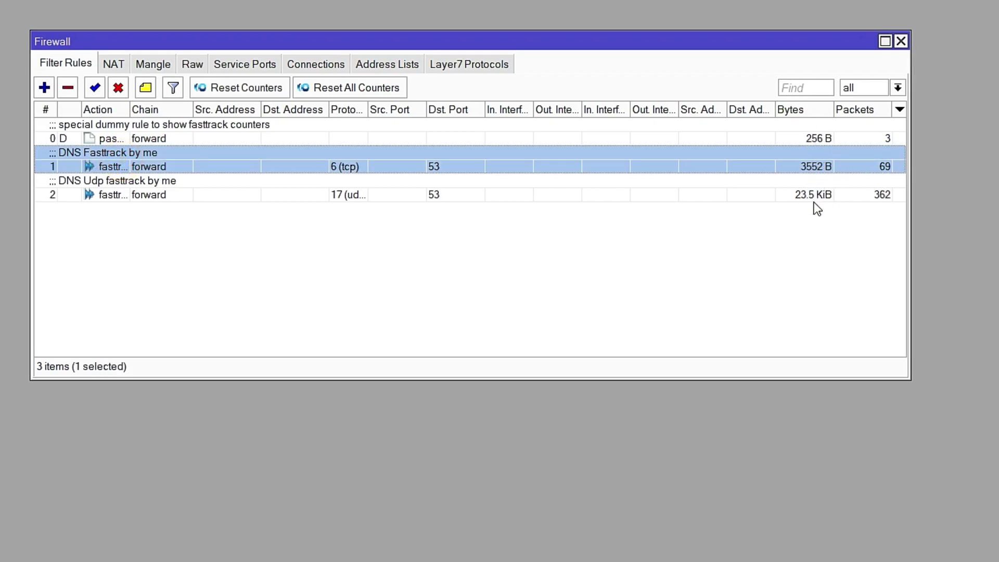
left_click(96, 195)
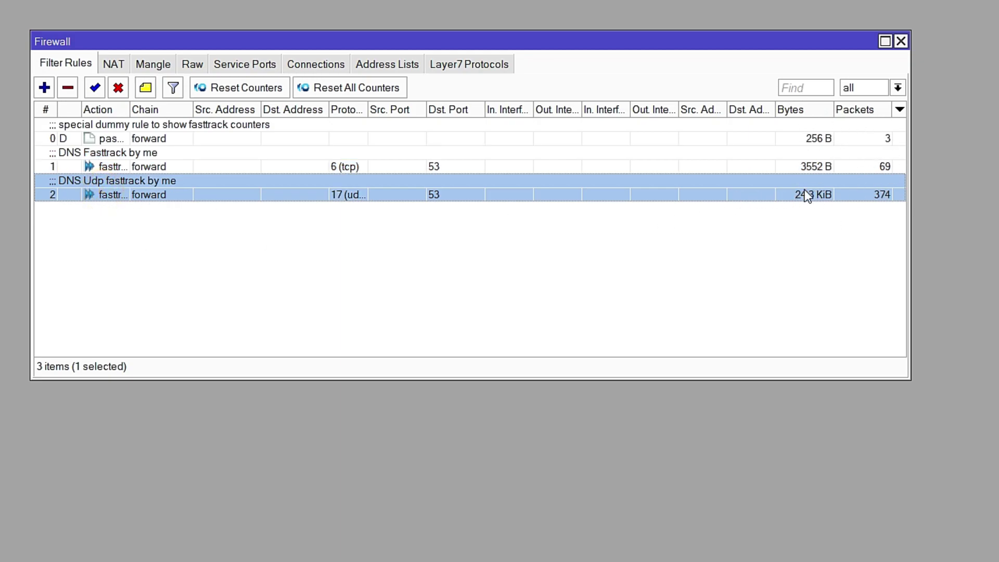
left_click(900, 41)
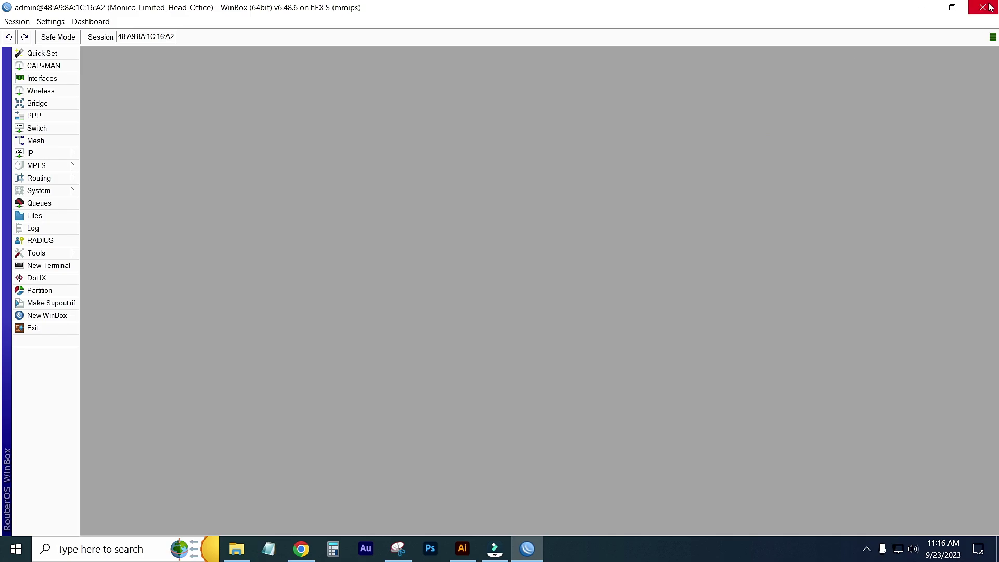
left_click(990, 7)
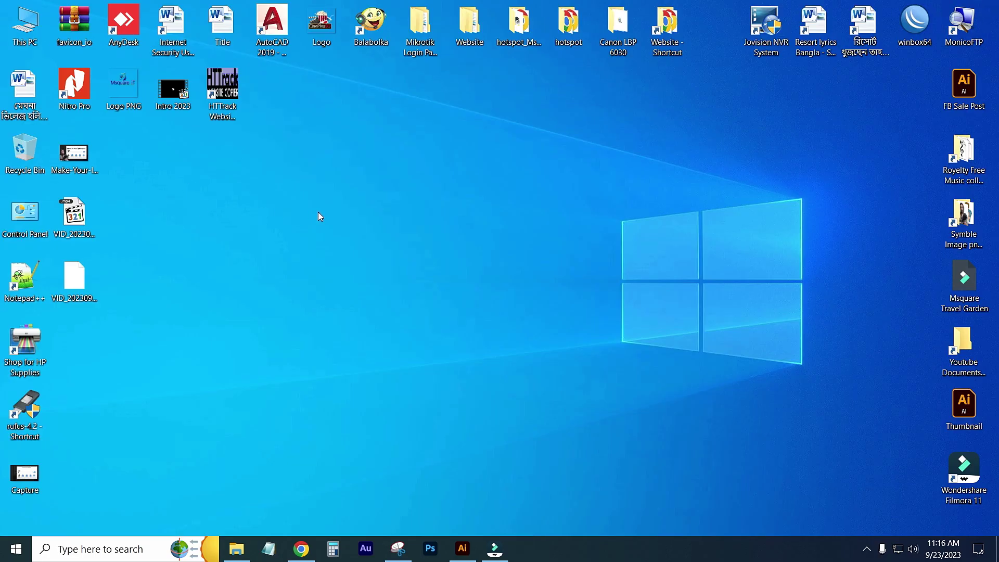
right_click(78, 156)
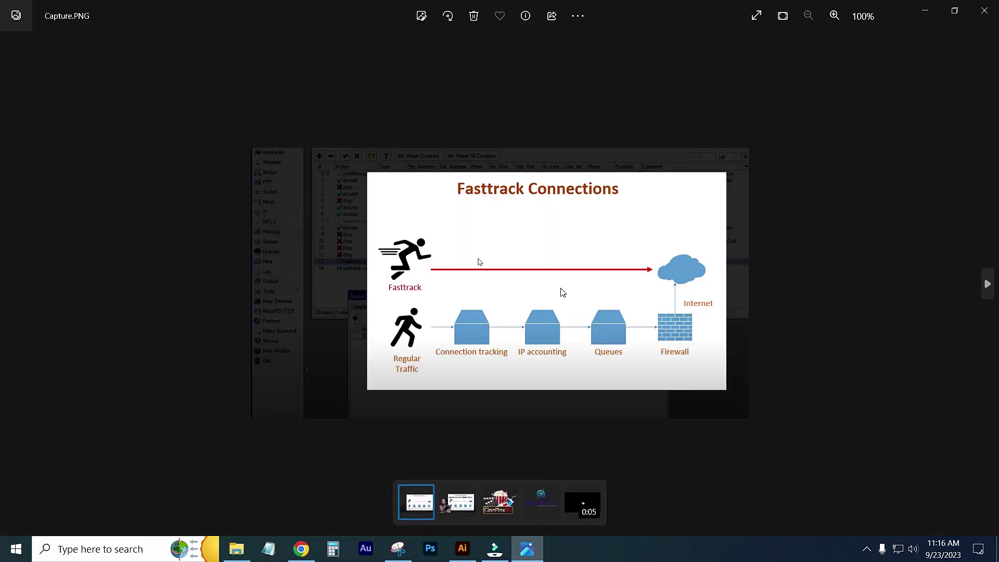
Zoom into the Fasttrack Connections diagram, close Photos, and bring up the desktop context menu
scroll(561, 292, "up", 2)
scroll(560, 289, "up", 2)
scroll(556, 289, "up", 2)
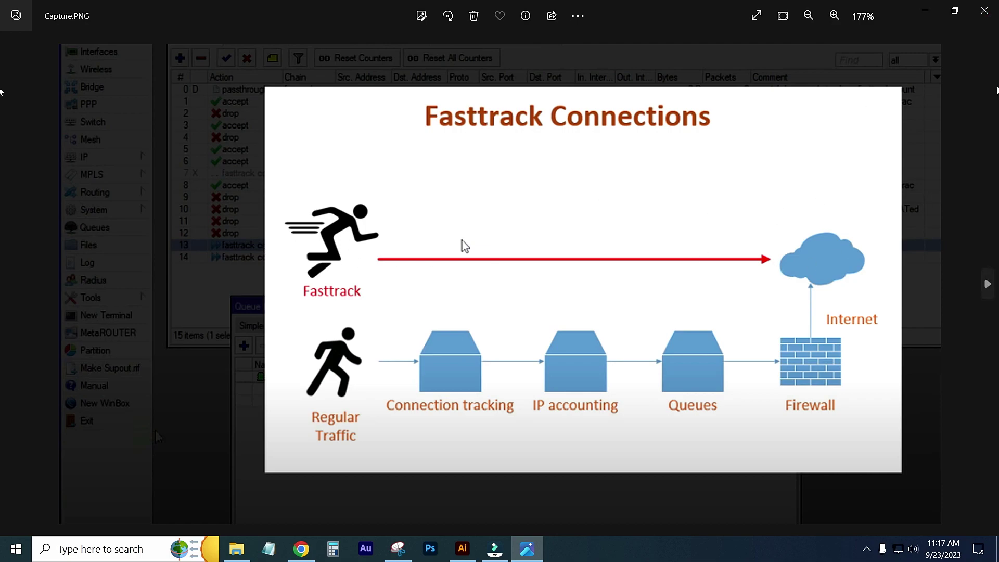
left_click(984, 10)
right_click(380, 116)
left_click(381, 117)
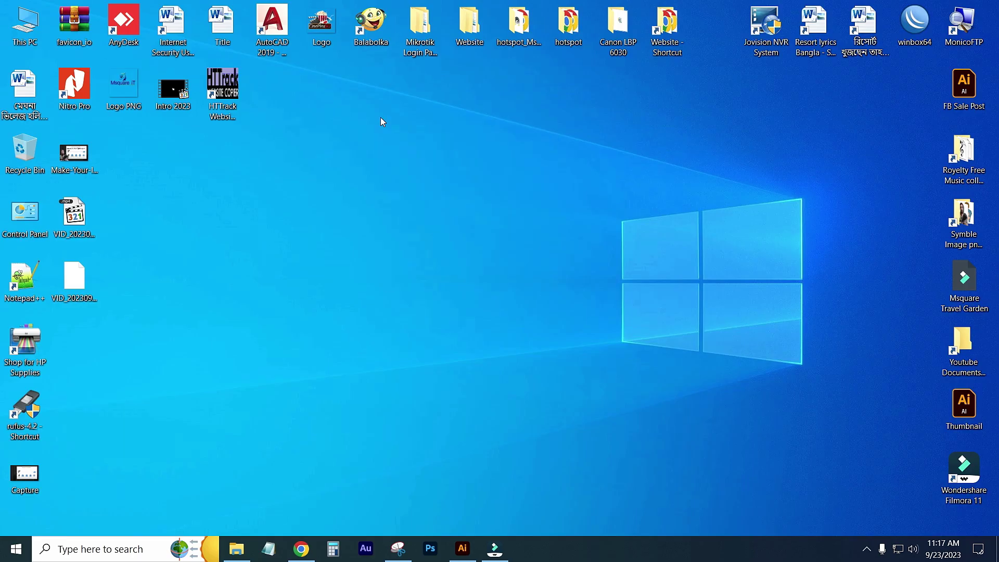